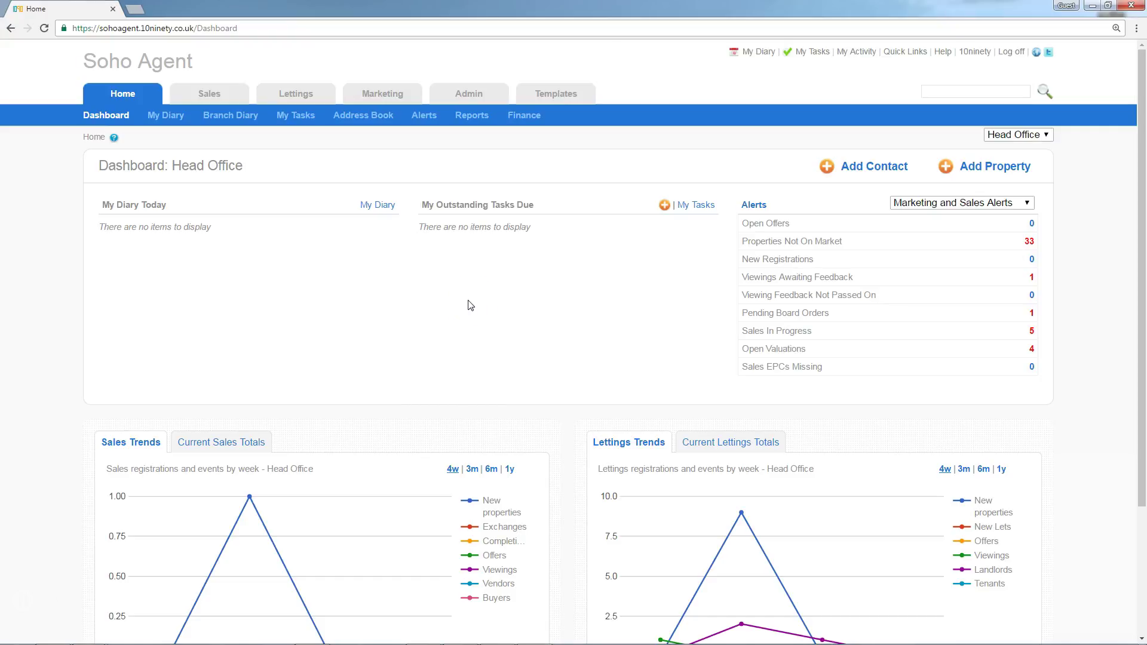
- Start a new lettings property and select the existing landlord found by a name search
left_click(297, 94)
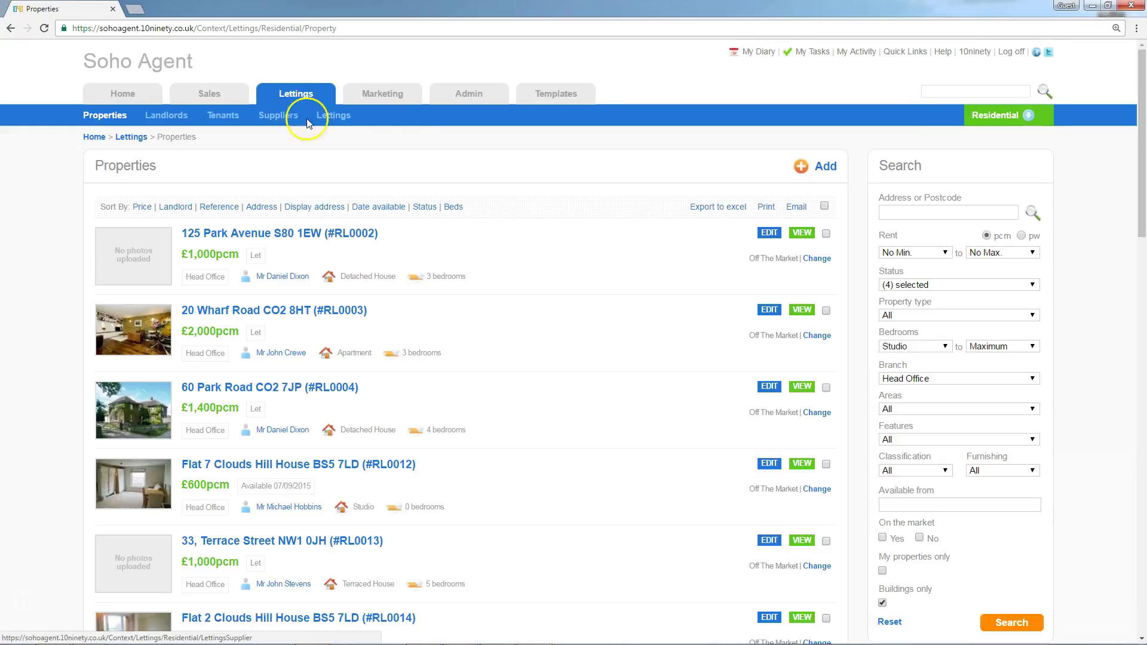
left_click(819, 167)
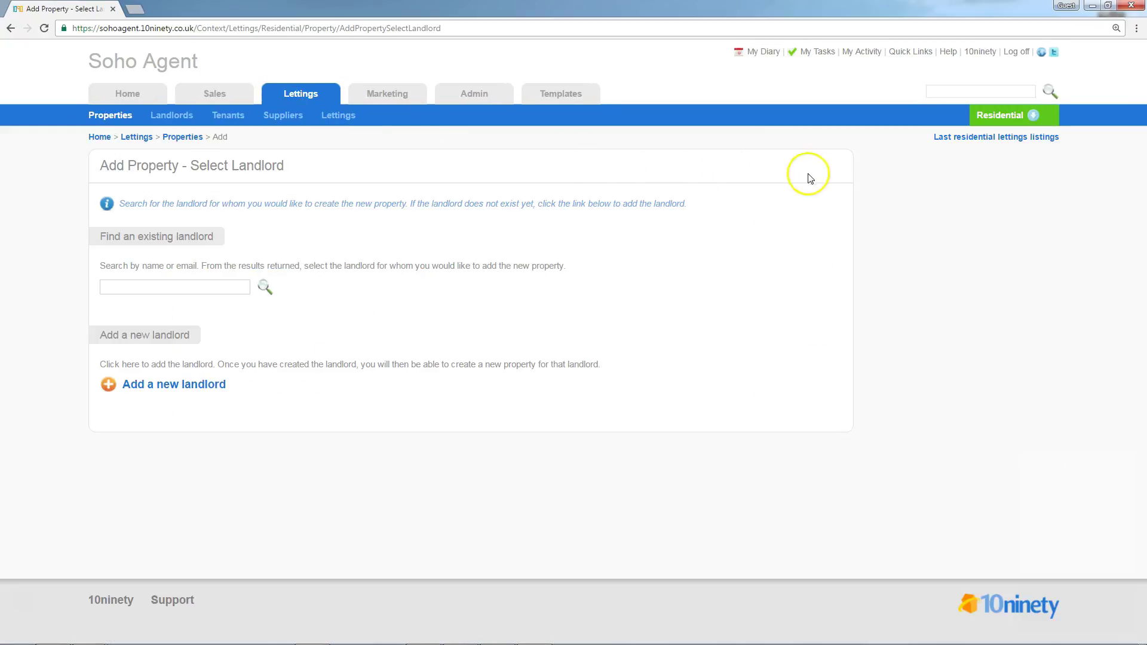
left_click(177, 288)
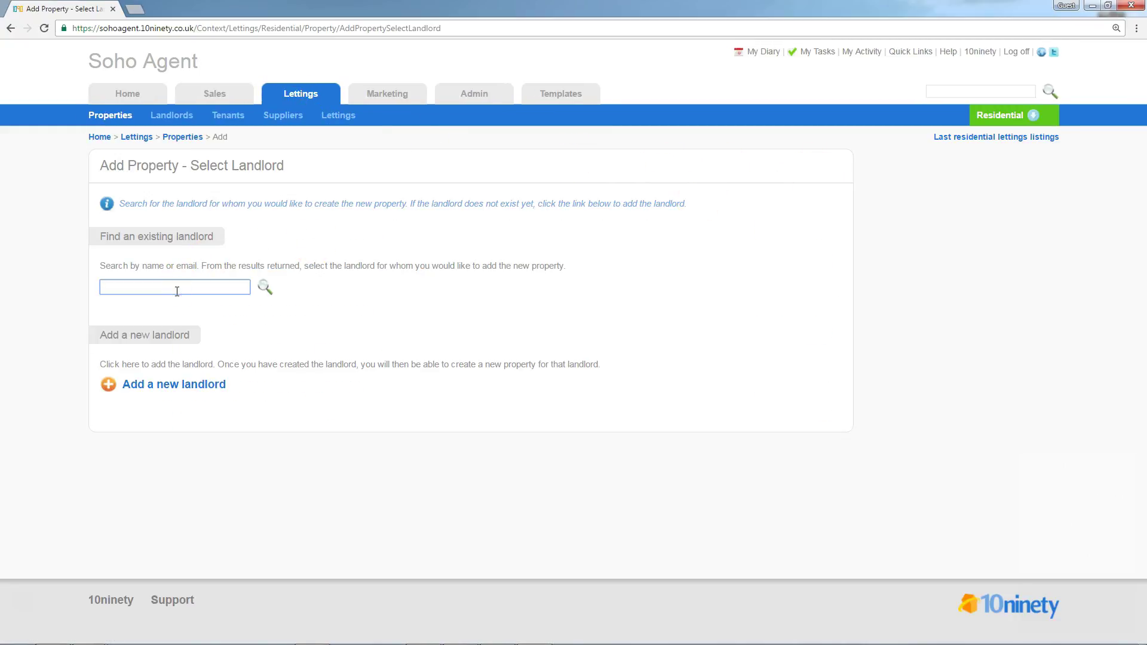
type("larry")
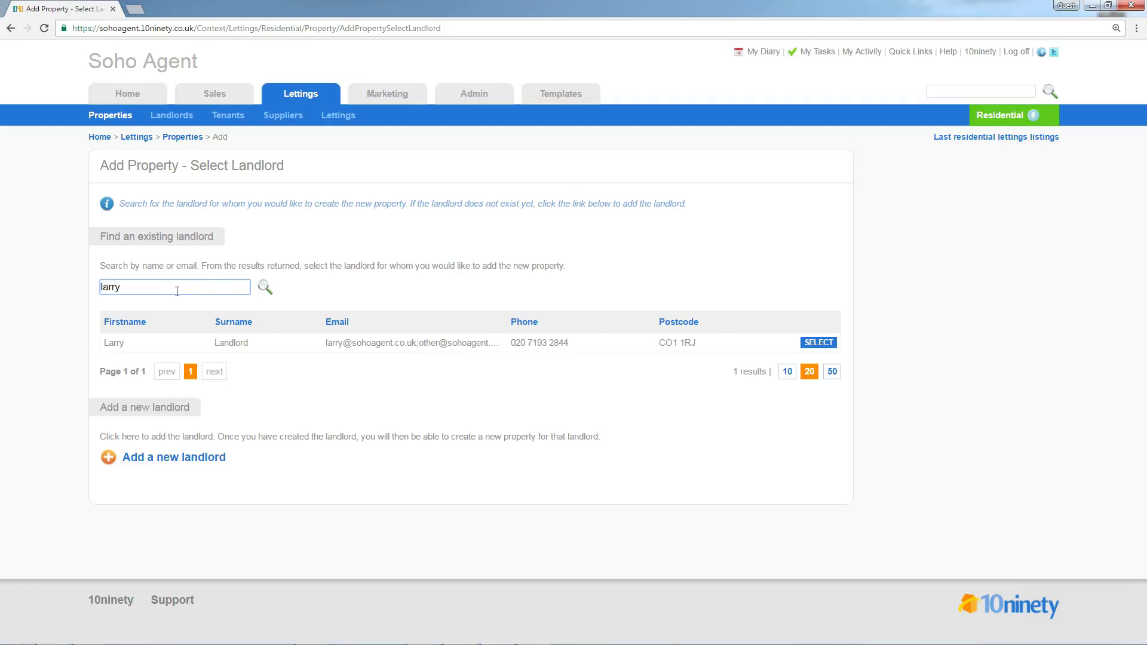
left_click(817, 346)
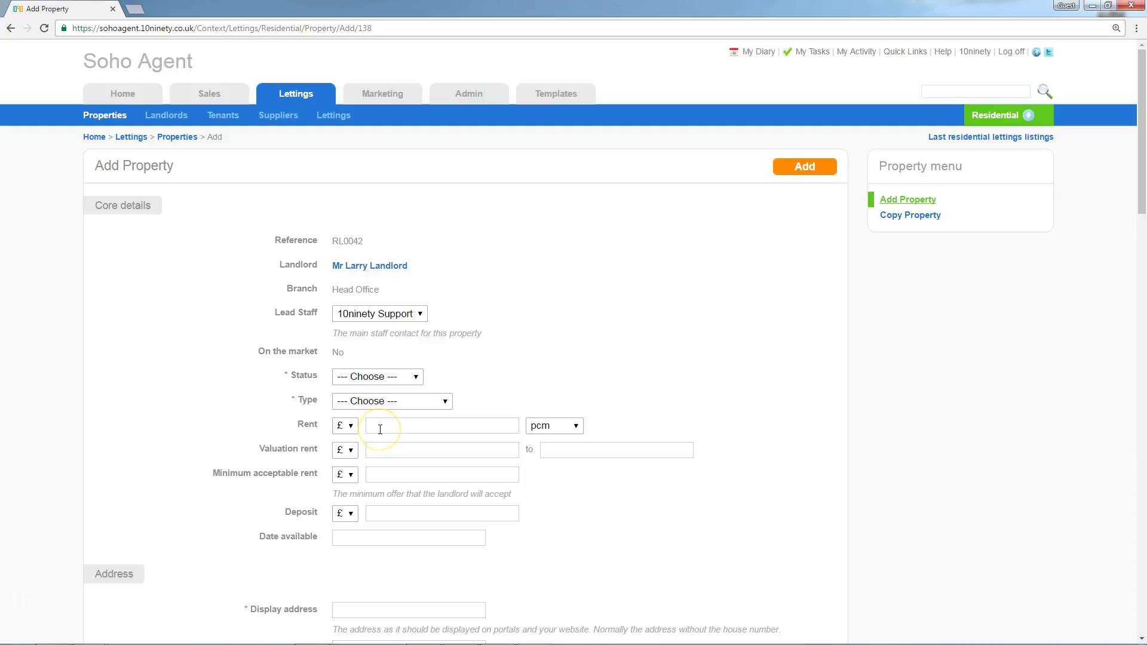
- In Core details, set Status to Available and Type to Detached House
scroll(380, 429, "down", 5)
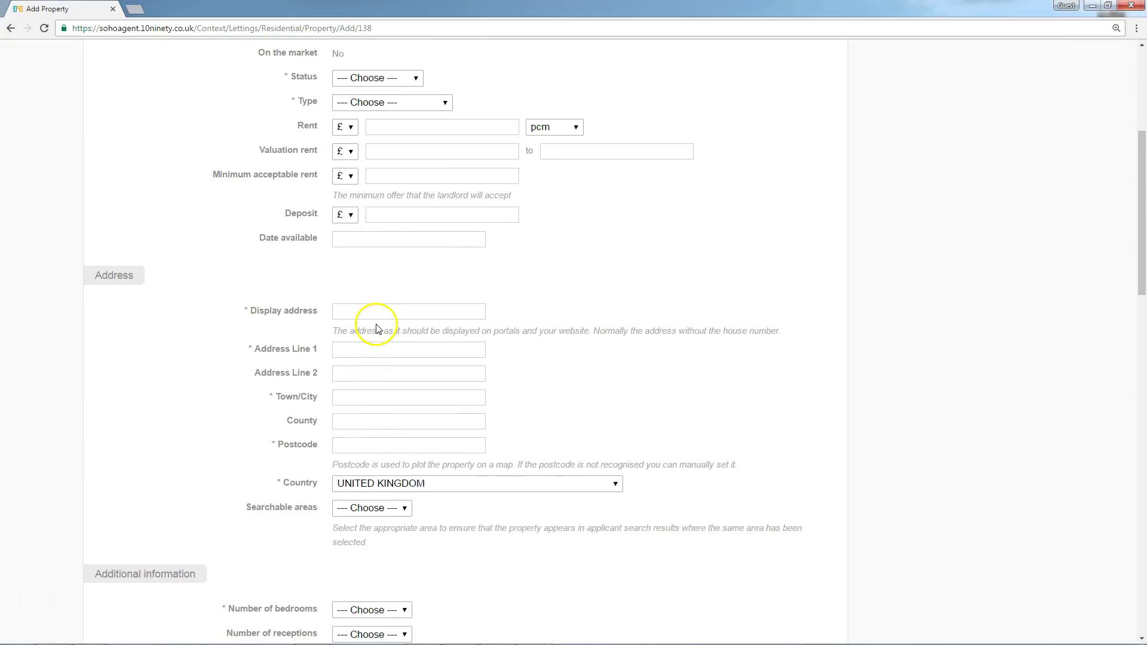
scroll(376, 327, "down", 3)
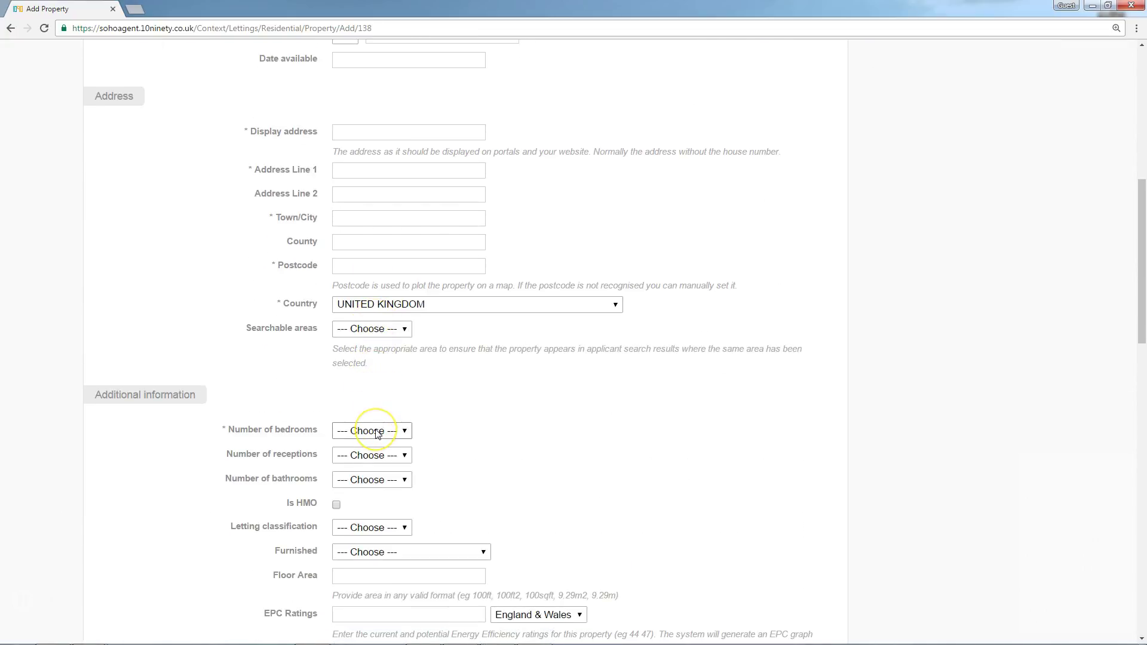
scroll(726, 341, "up", 8)
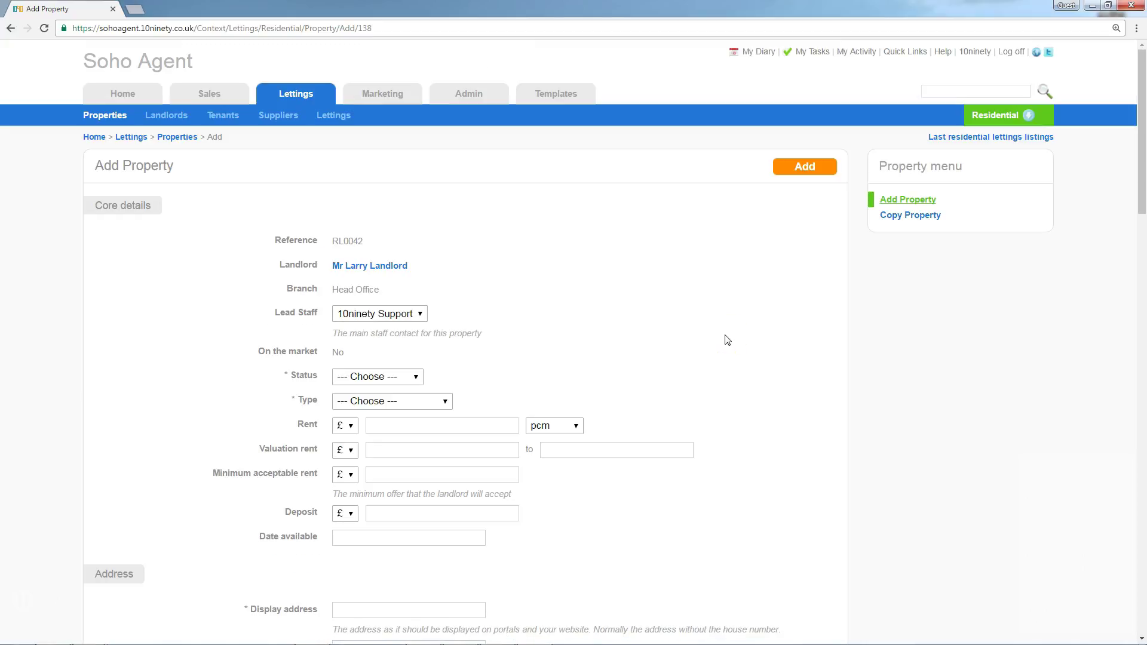
left_click(413, 376)
left_click(395, 404)
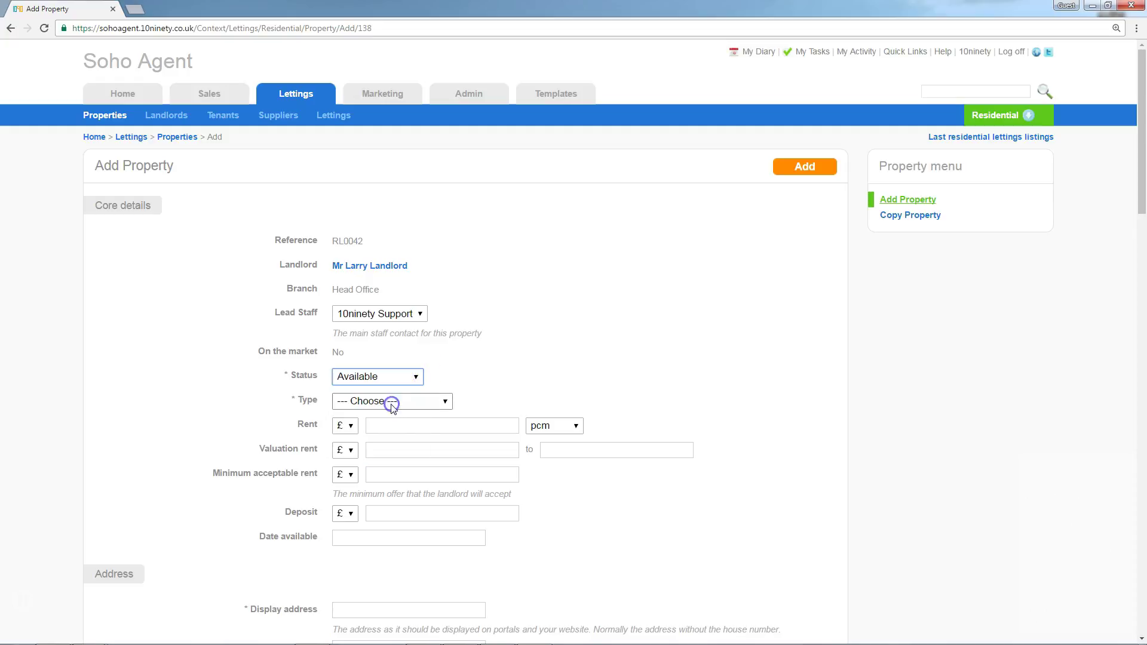
left_click(400, 402)
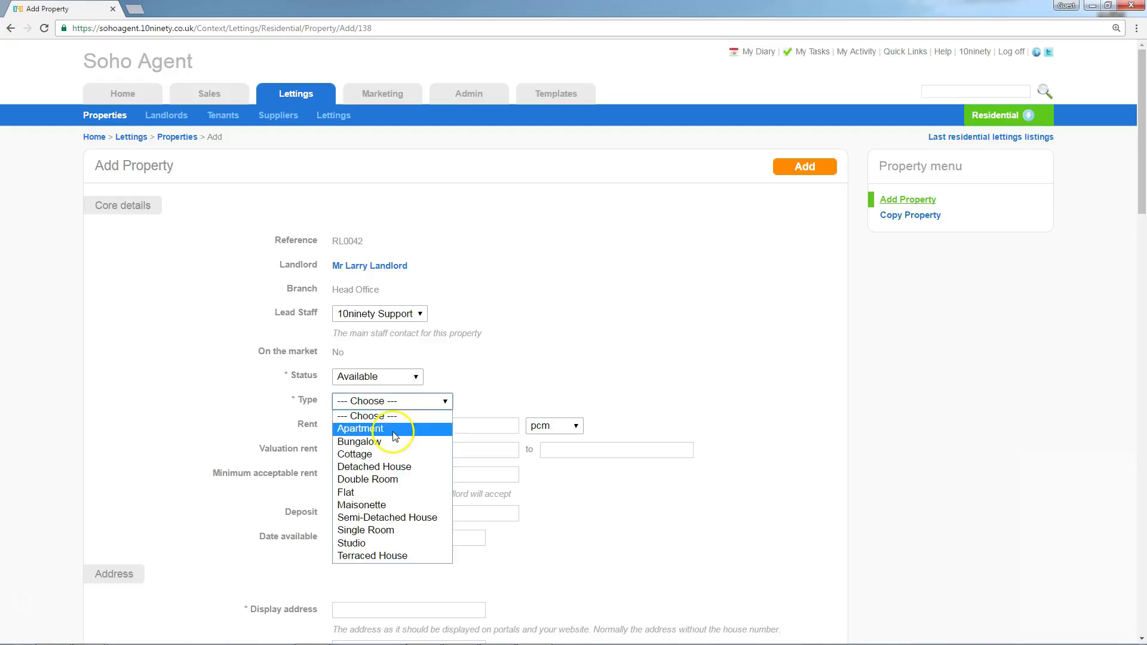
left_click(392, 470)
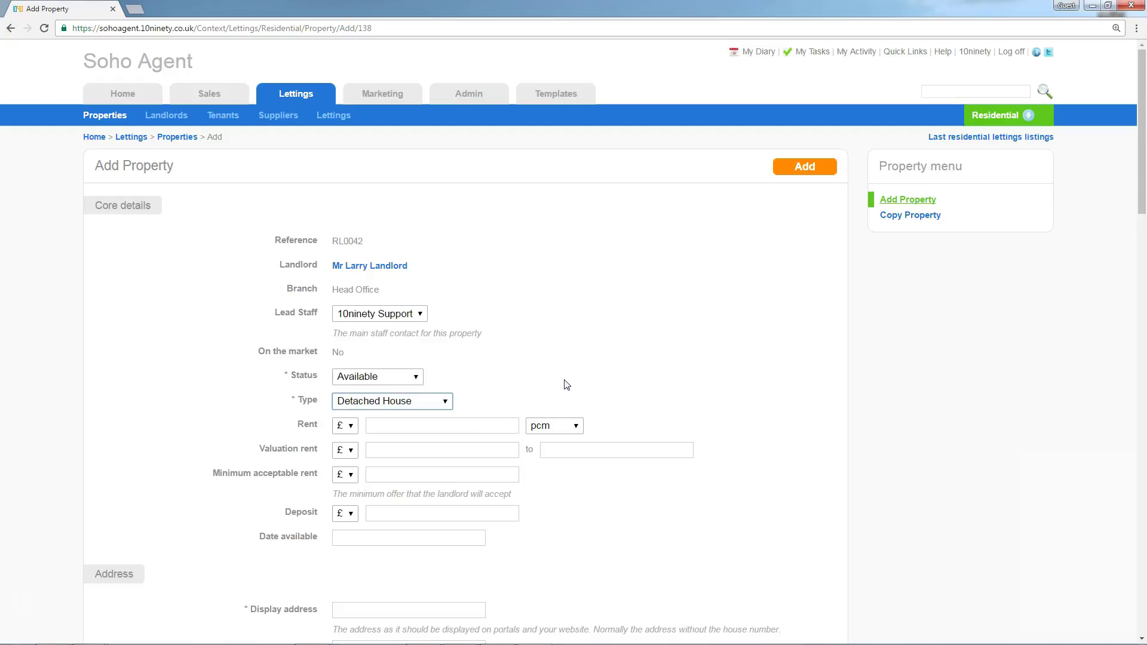
- Enter a rent of 975 pcm
left_click(451, 427)
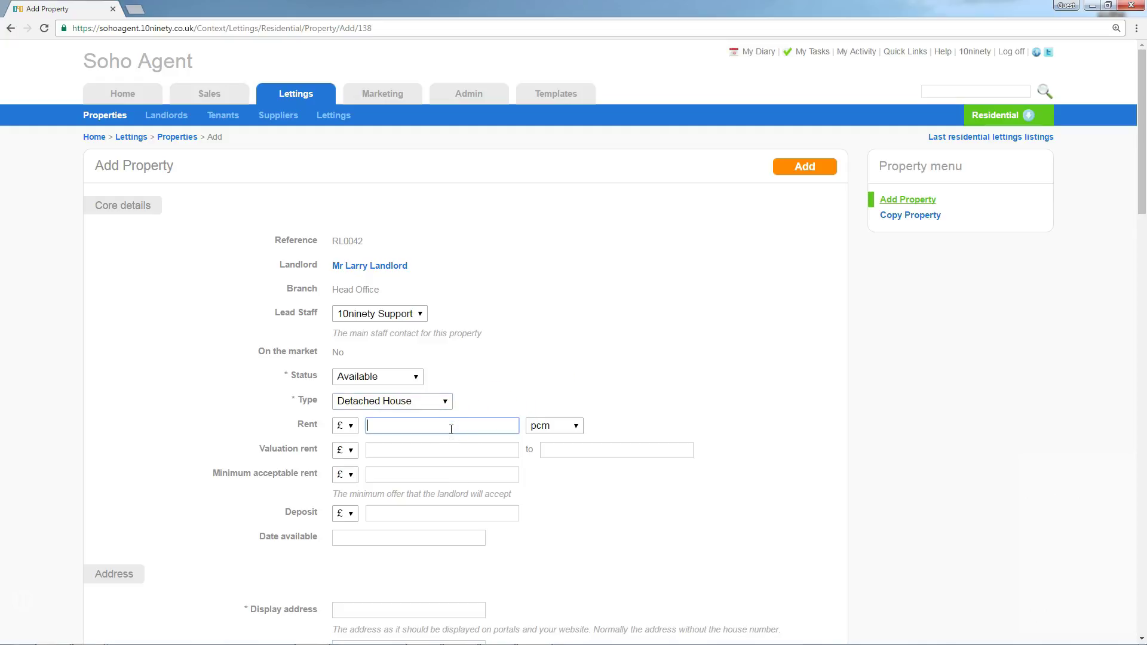
type("975")
left_click(743, 415)
- Enter the display address 'Main Street, Colchester'
scroll(743, 416, "down", 5)
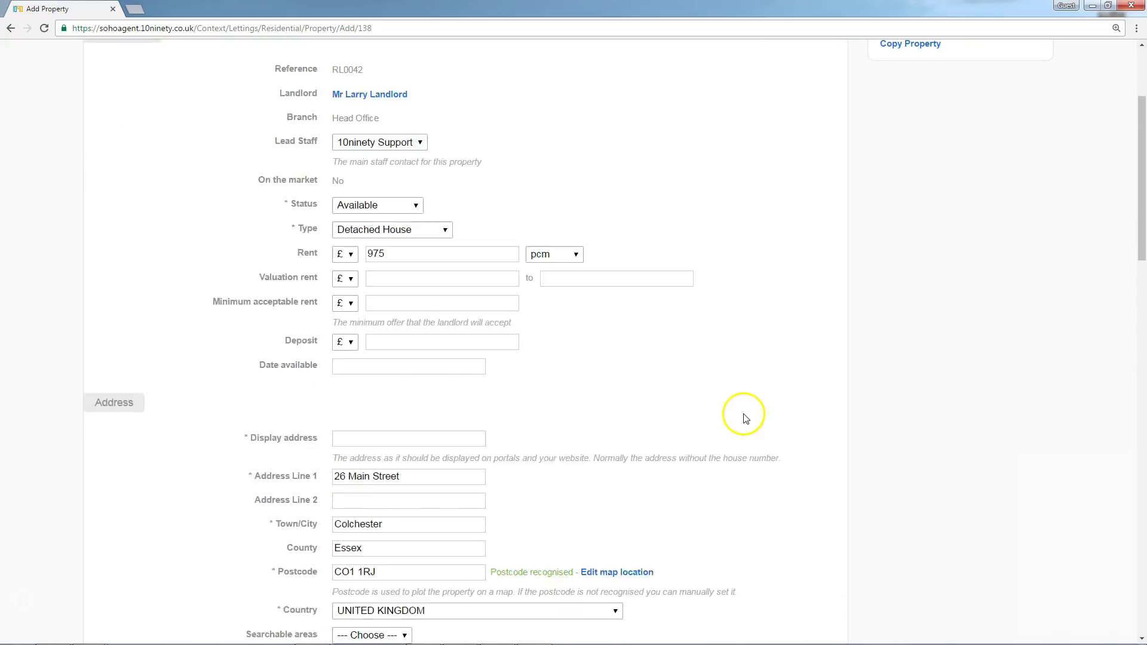
left_click(360, 310)
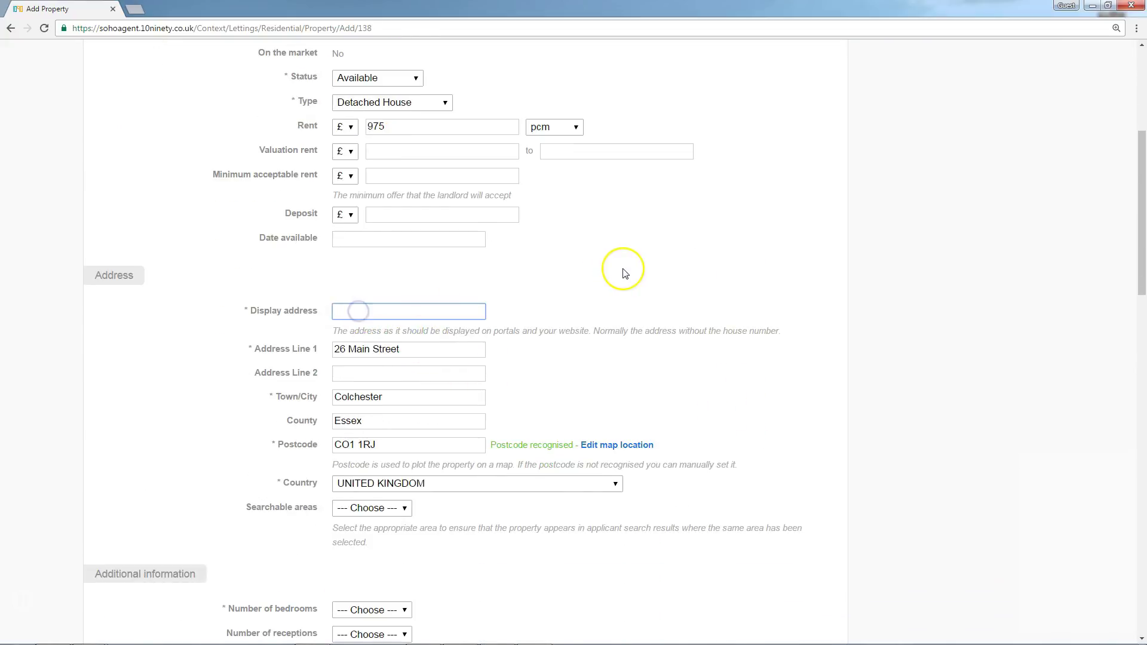
type("Main Street, Colchester")
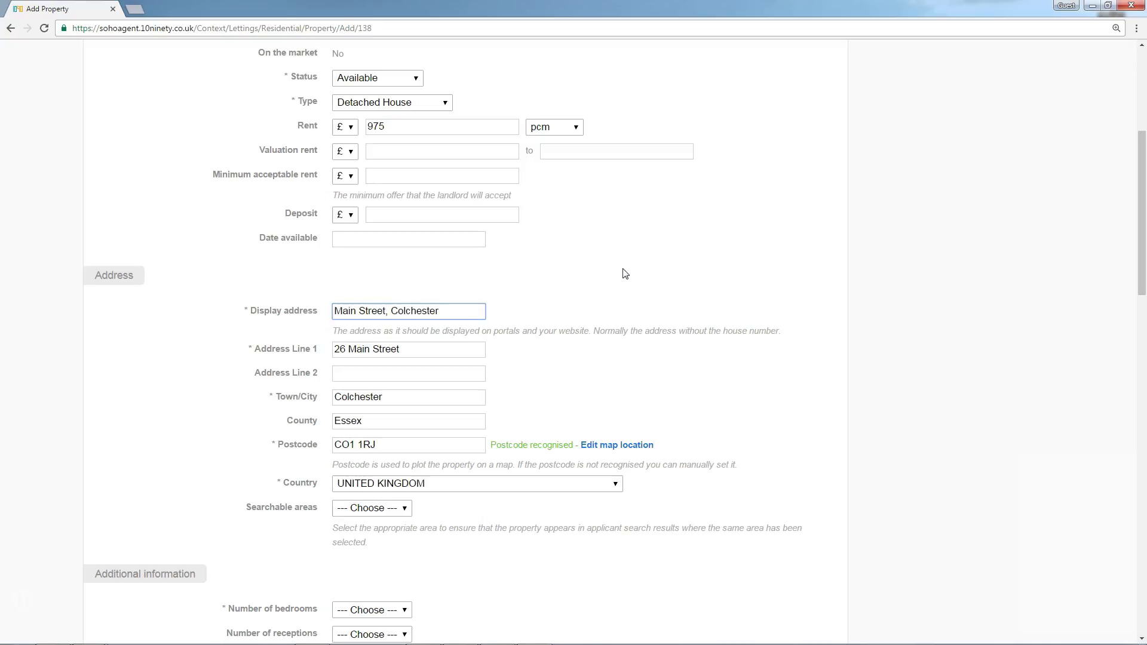
- Tick Colchester and untick Wivenhoe in the Searchable areas list
scroll(788, 314, "down", 4)
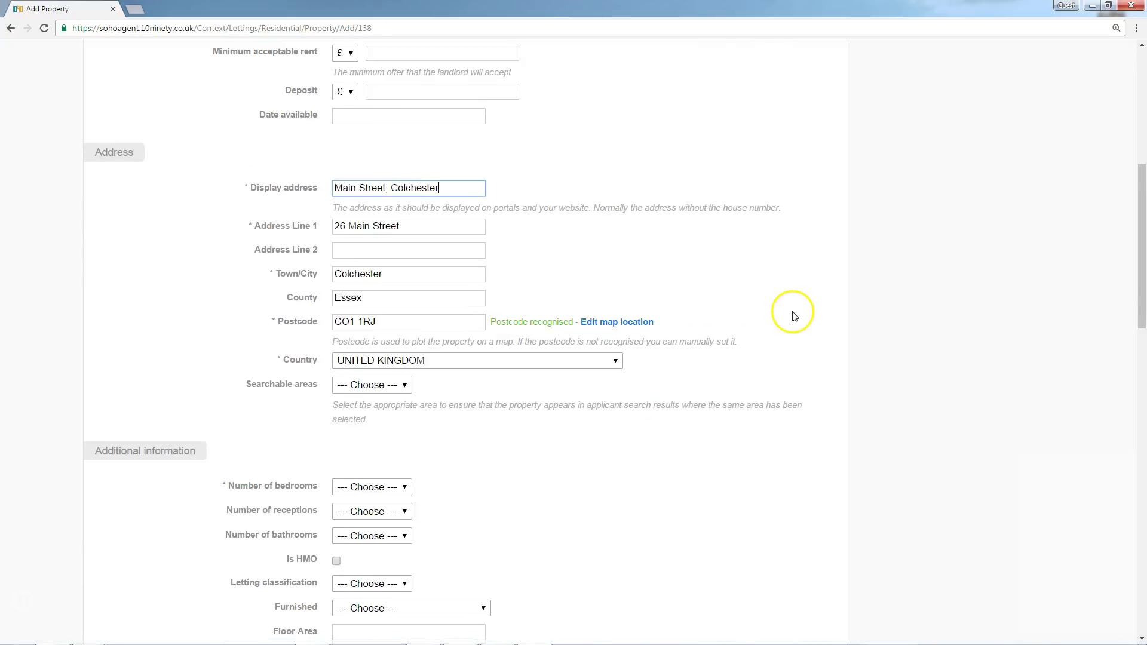
left_click(397, 274)
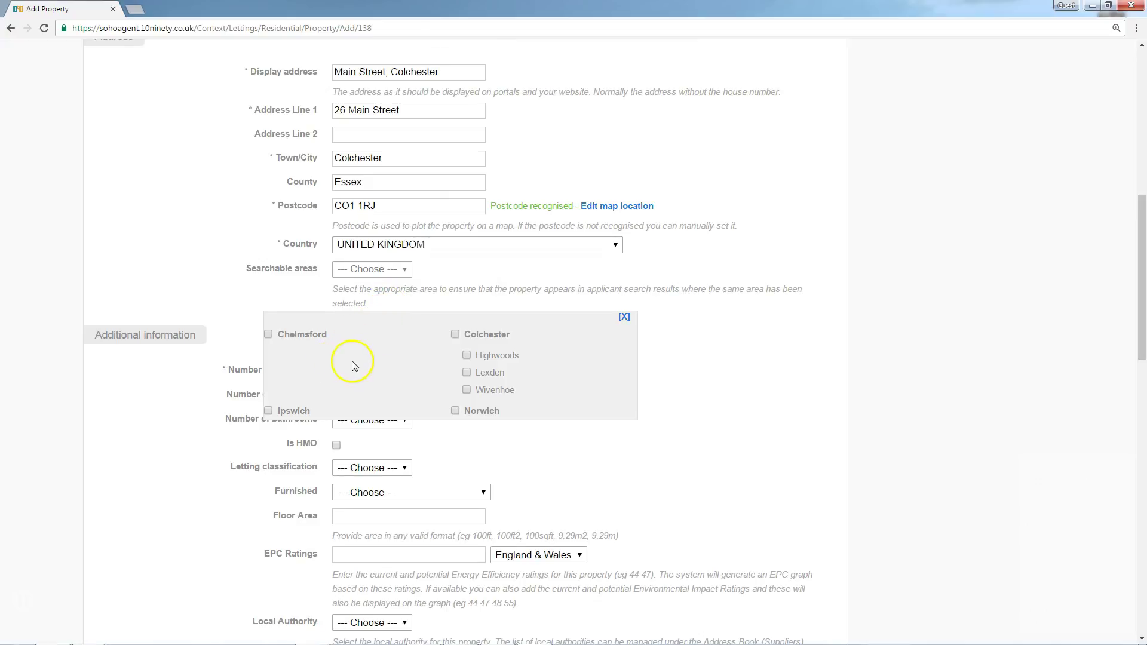
left_click(455, 335)
left_click(467, 390)
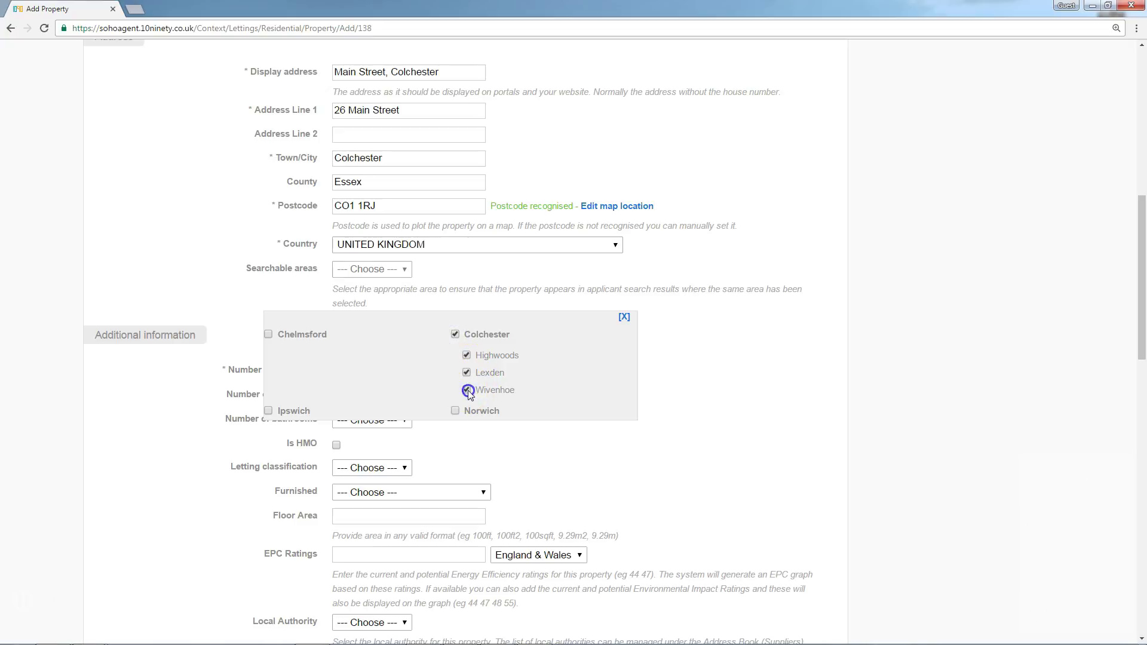
left_click(621, 319)
scroll(725, 308, "up", 9)
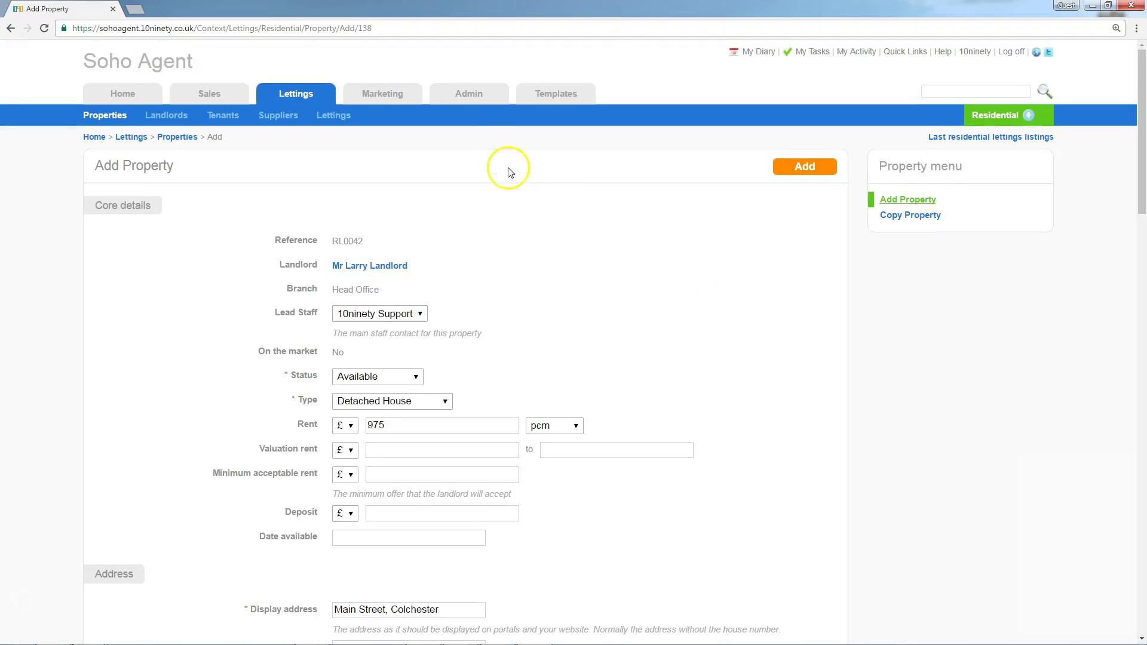
left_click(473, 93)
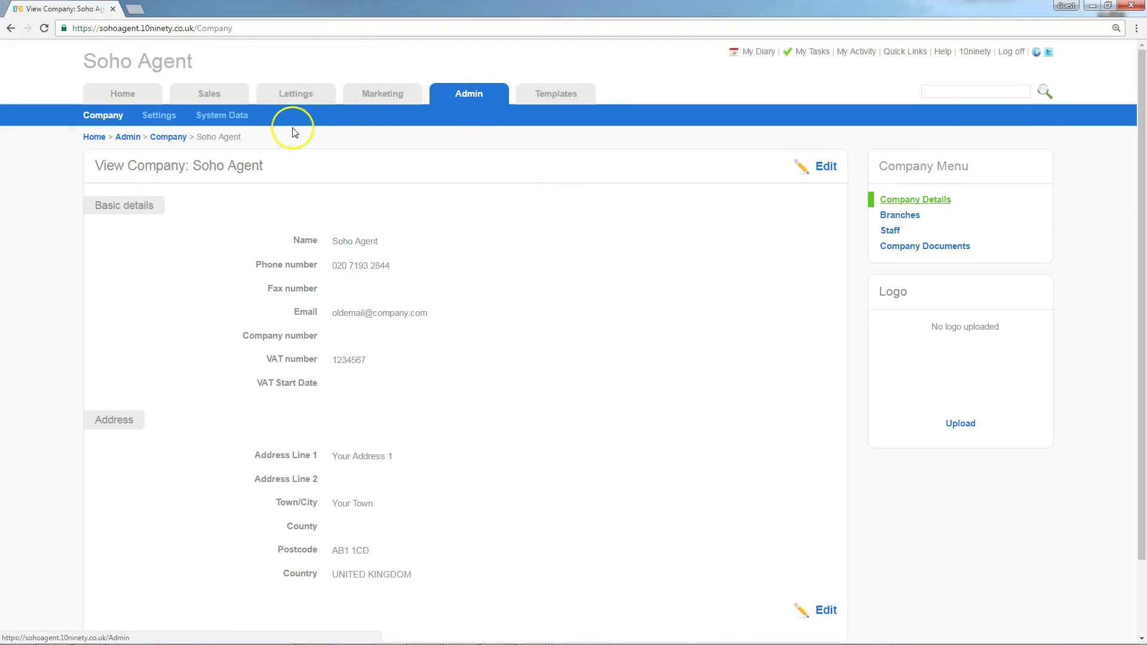
left_click(238, 114)
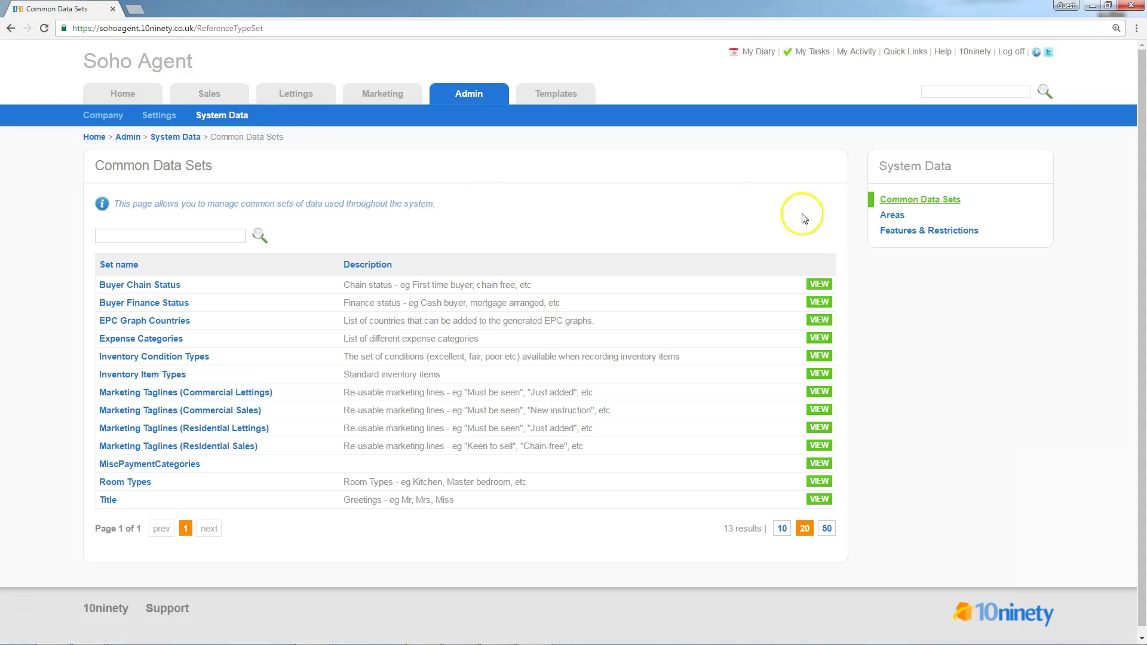
left_click(892, 215)
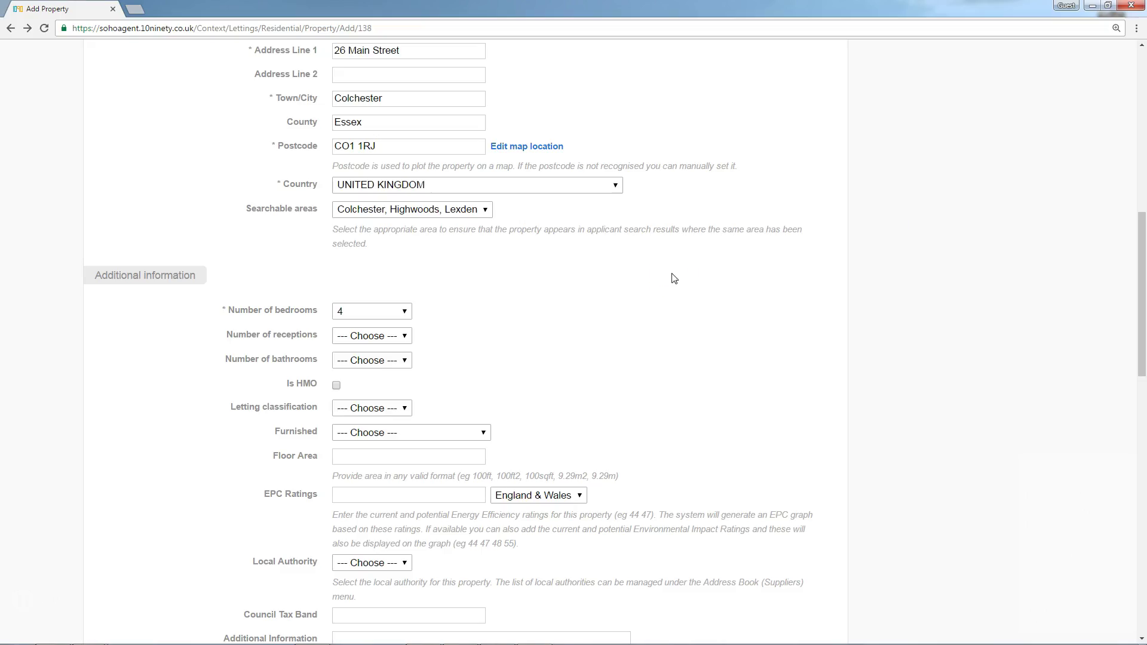
- Tick Is HMO and enter EPC ratings 60 72
left_click(337, 386)
left_click(637, 303)
scroll(637, 307, "down", 4)
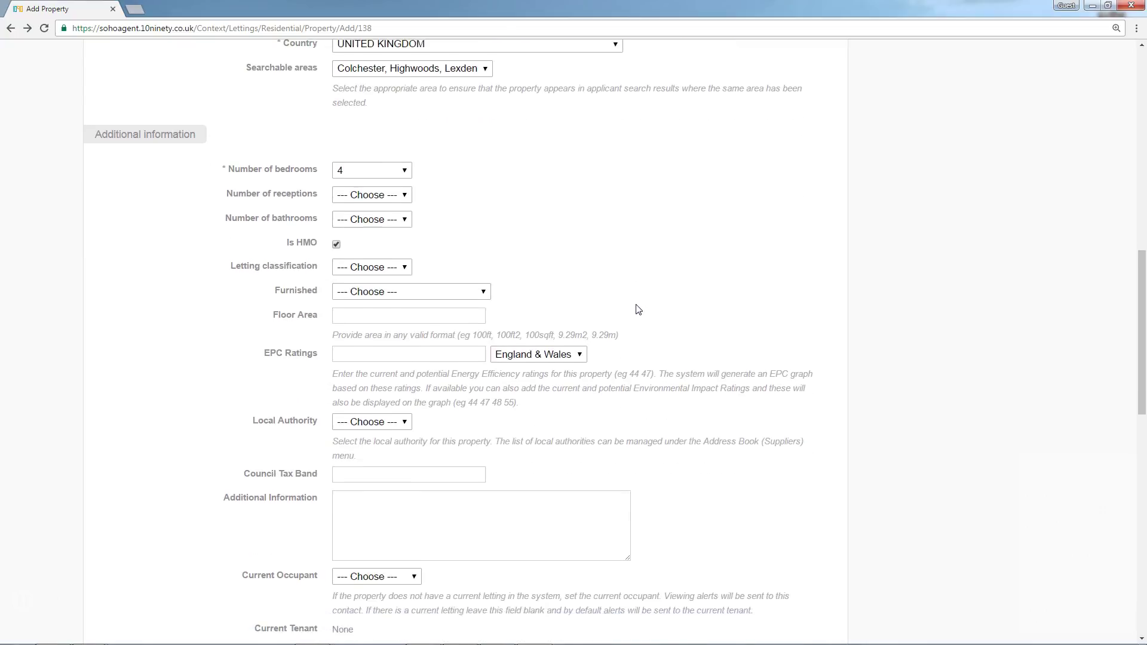
left_click(361, 497)
left_click(353, 256)
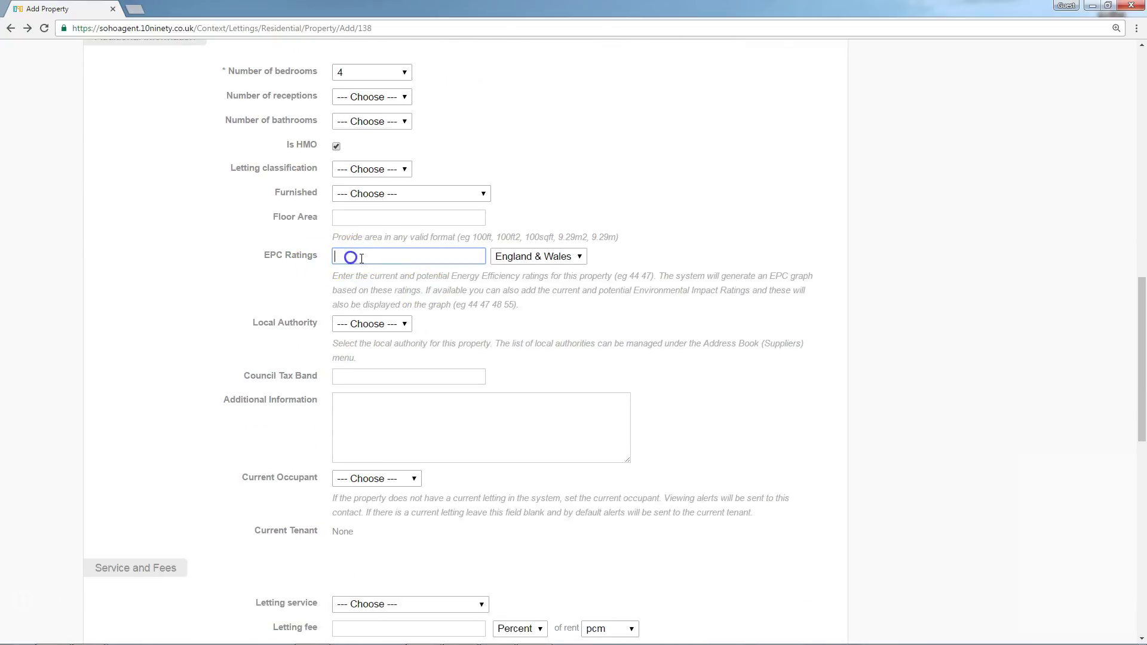
type("60 72")
- Change Current Occupant from External Tenant to Landlord
left_click(375, 479)
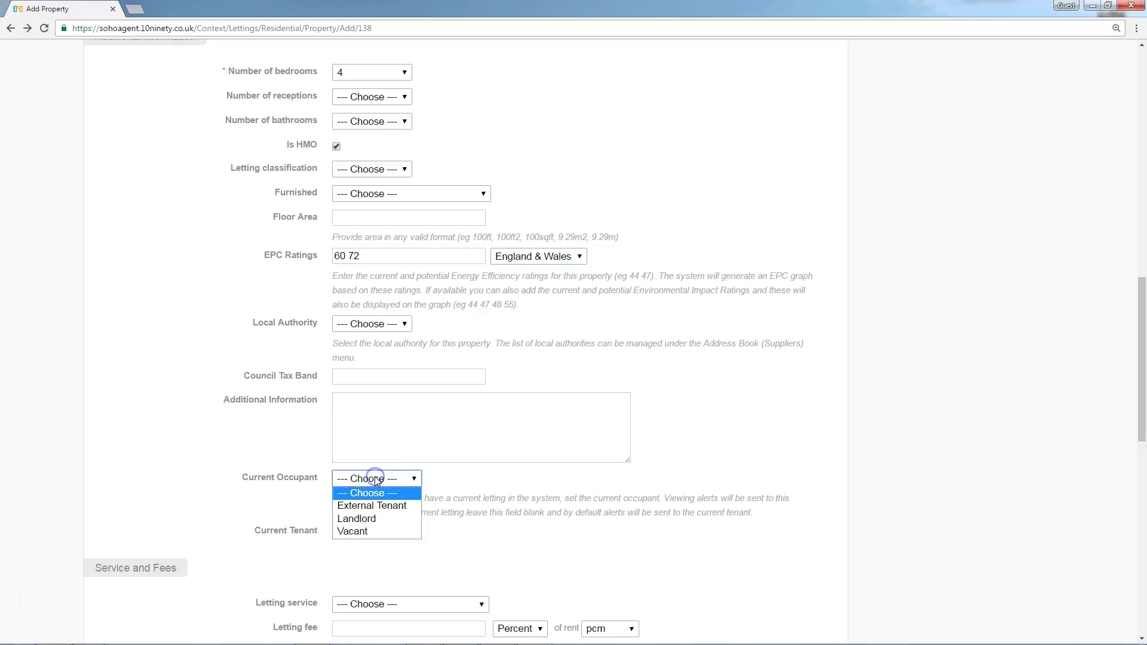
left_click(382, 505)
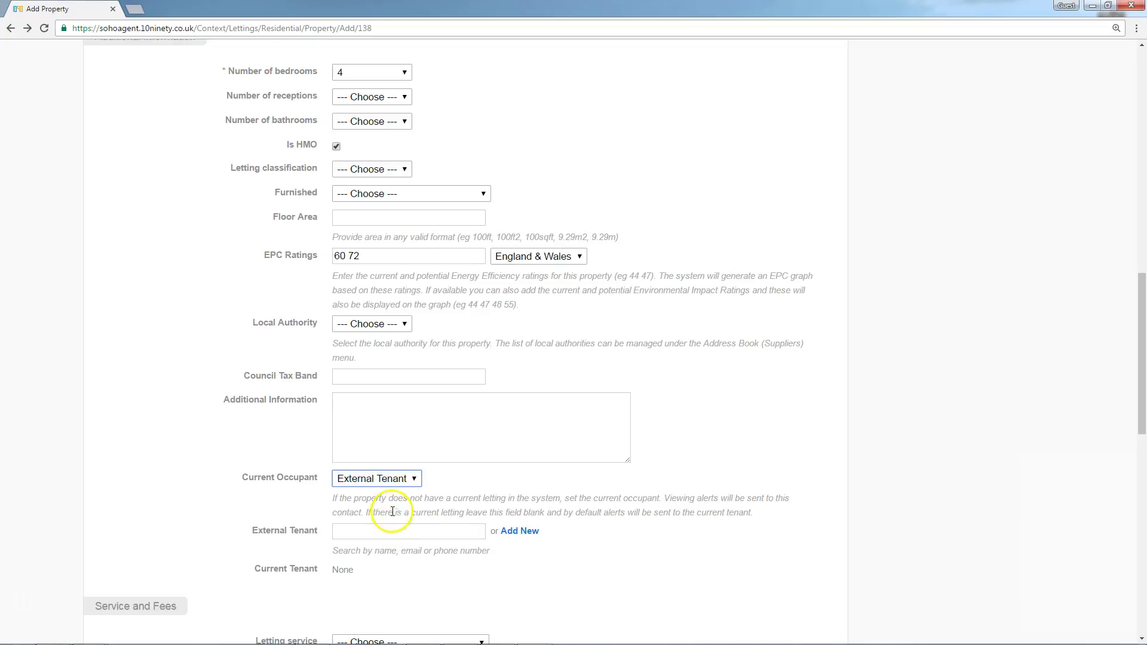
left_click(391, 478)
left_click(388, 505)
left_click(387, 524)
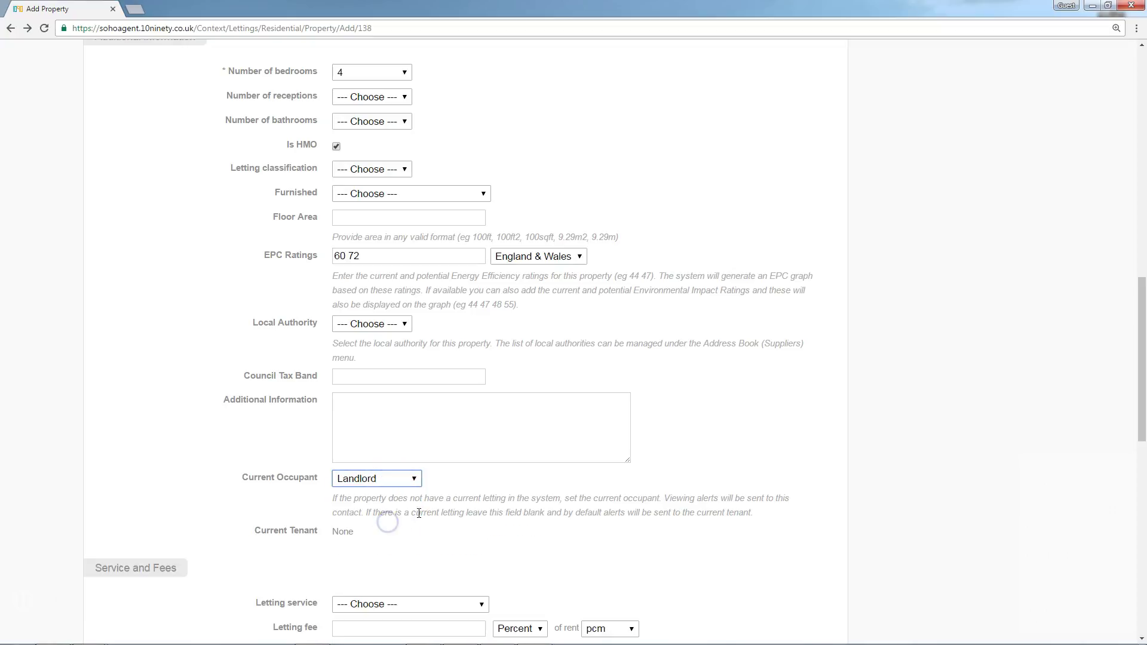
- Set the letting fee to 250 as a flat fee
scroll(704, 437, "down", 3)
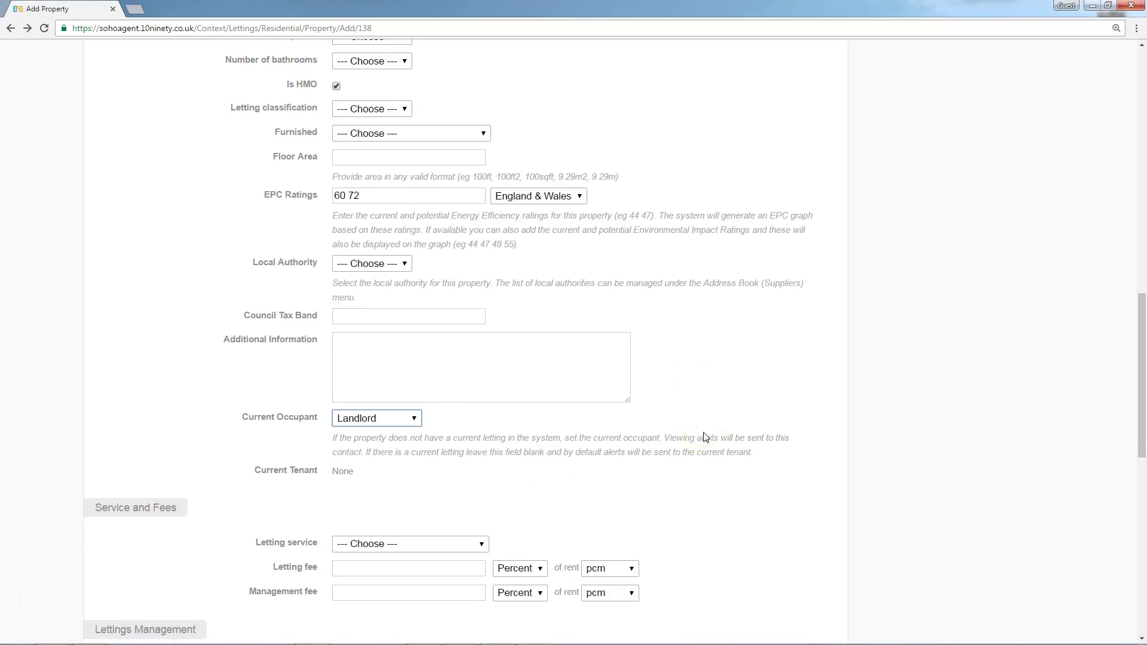
left_click(350, 449)
type("2")
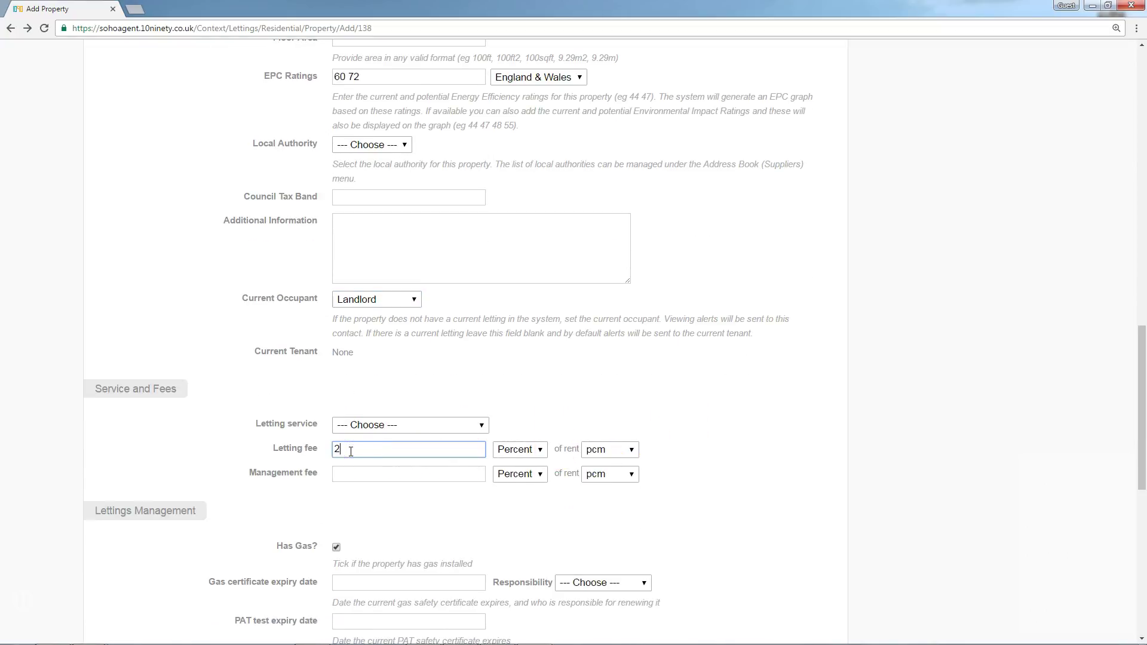
type("50")
left_click(520, 454)
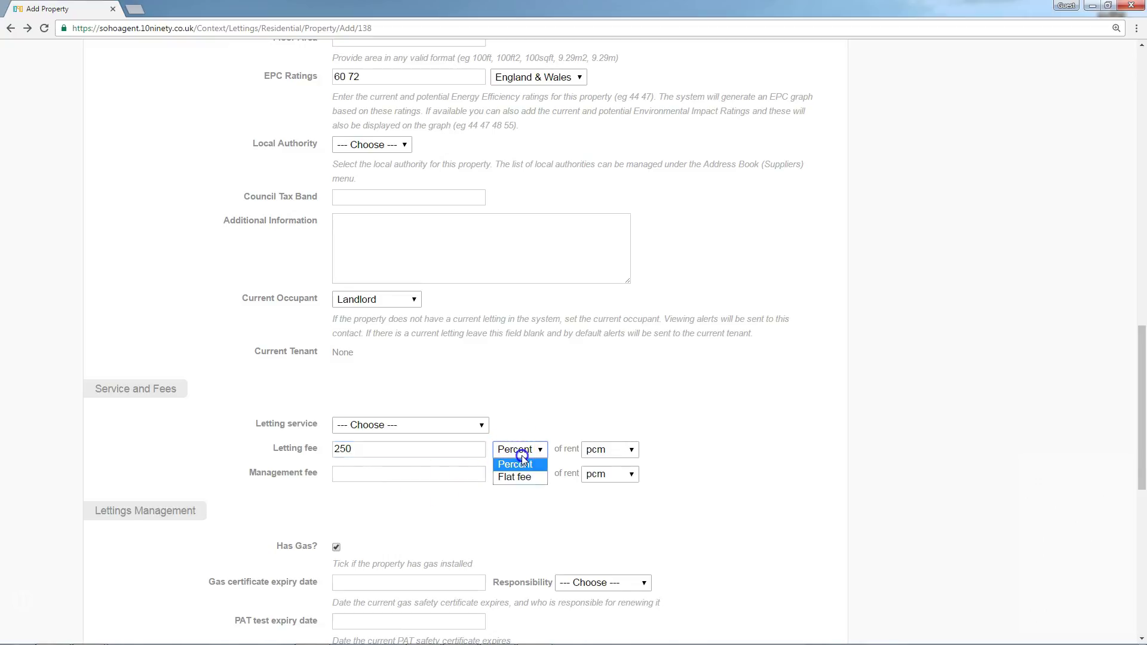
left_click(517, 476)
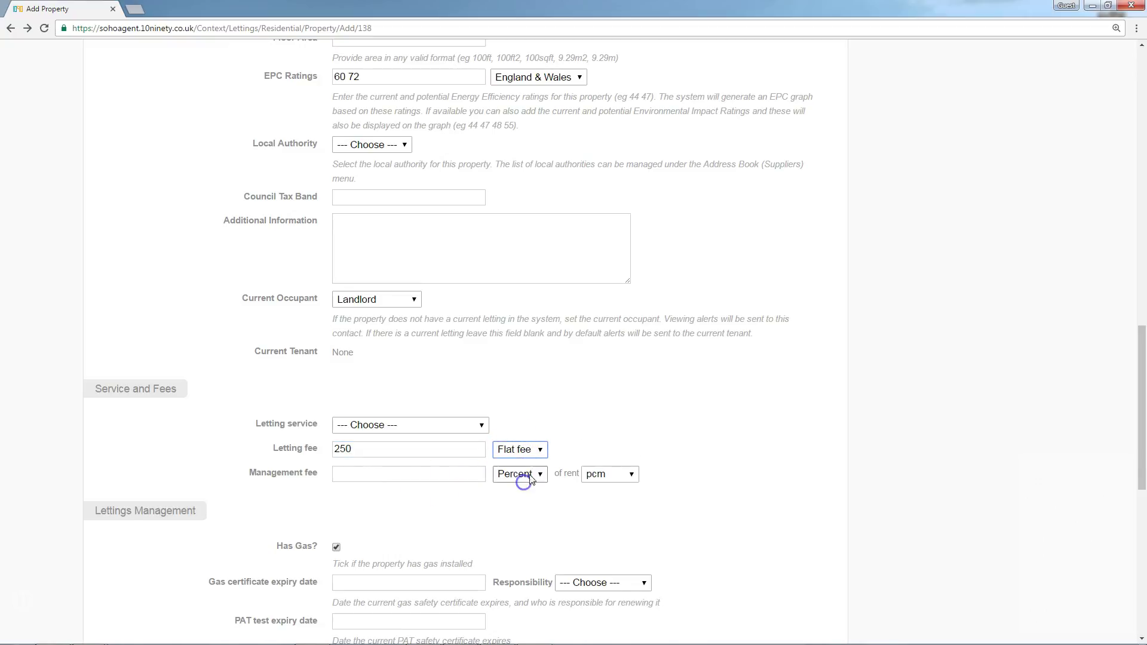
- Set the management fee to 10 percent of rent pcm
left_click(381, 474)
type("10")
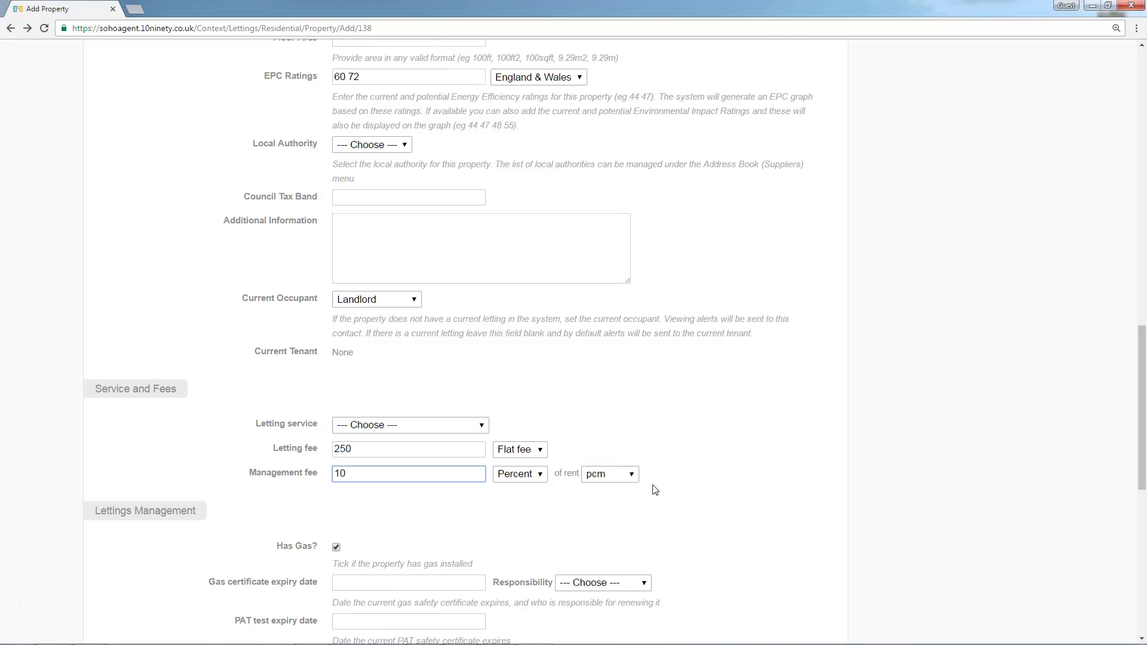
scroll(707, 312, "down", 7)
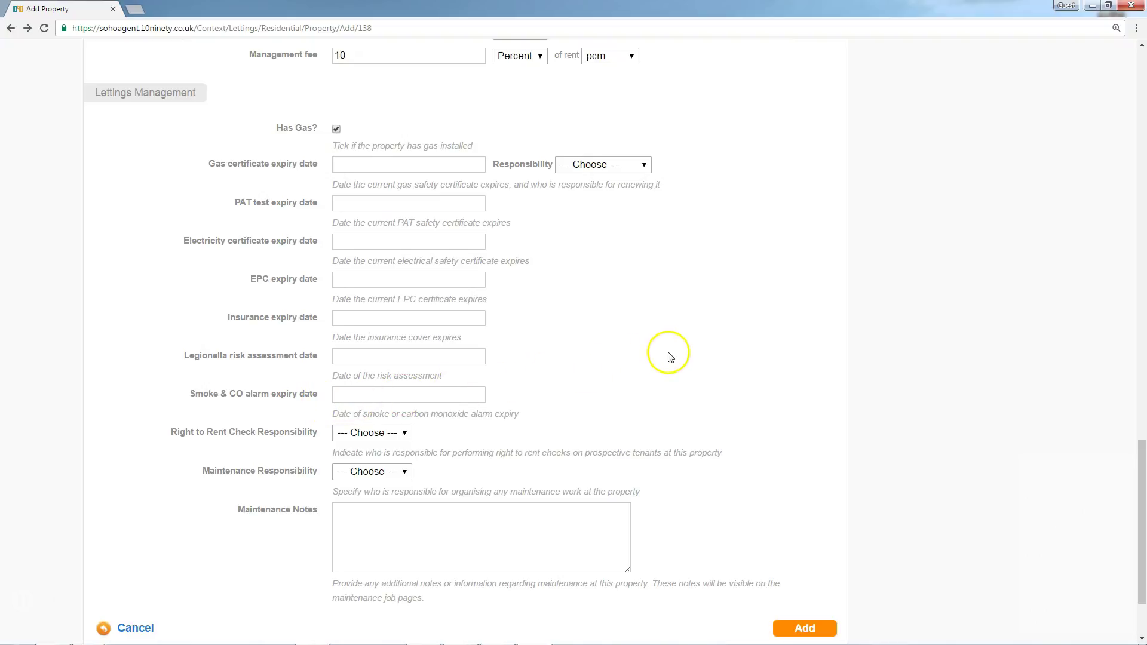
scroll(669, 357, "up", 20)
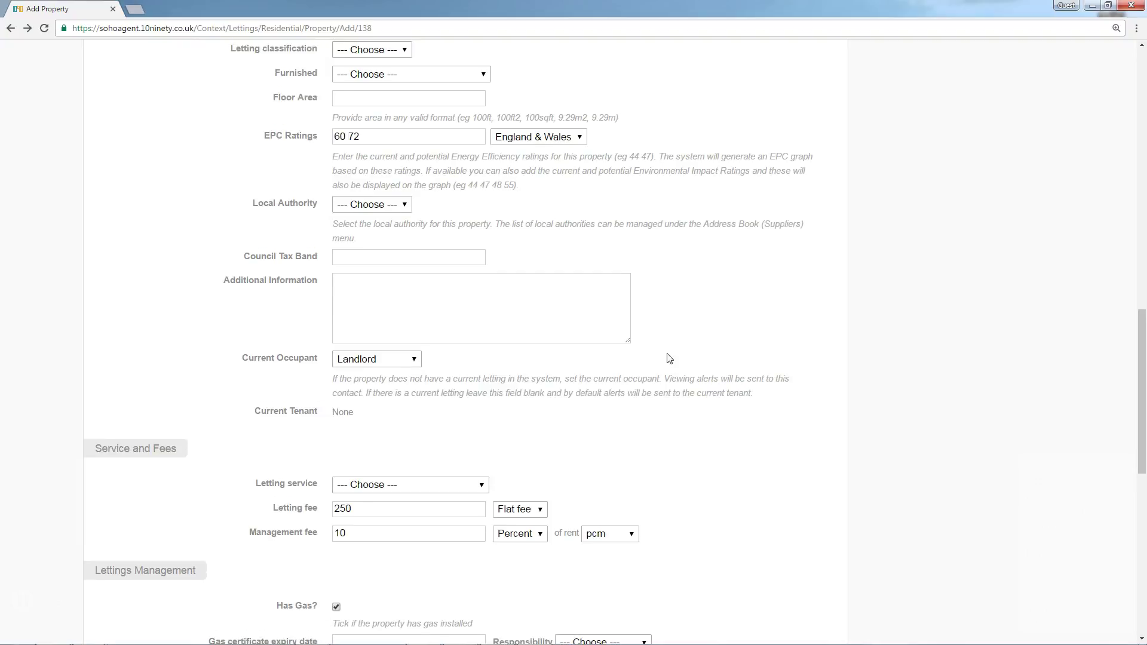
scroll(670, 359, "up", 6)
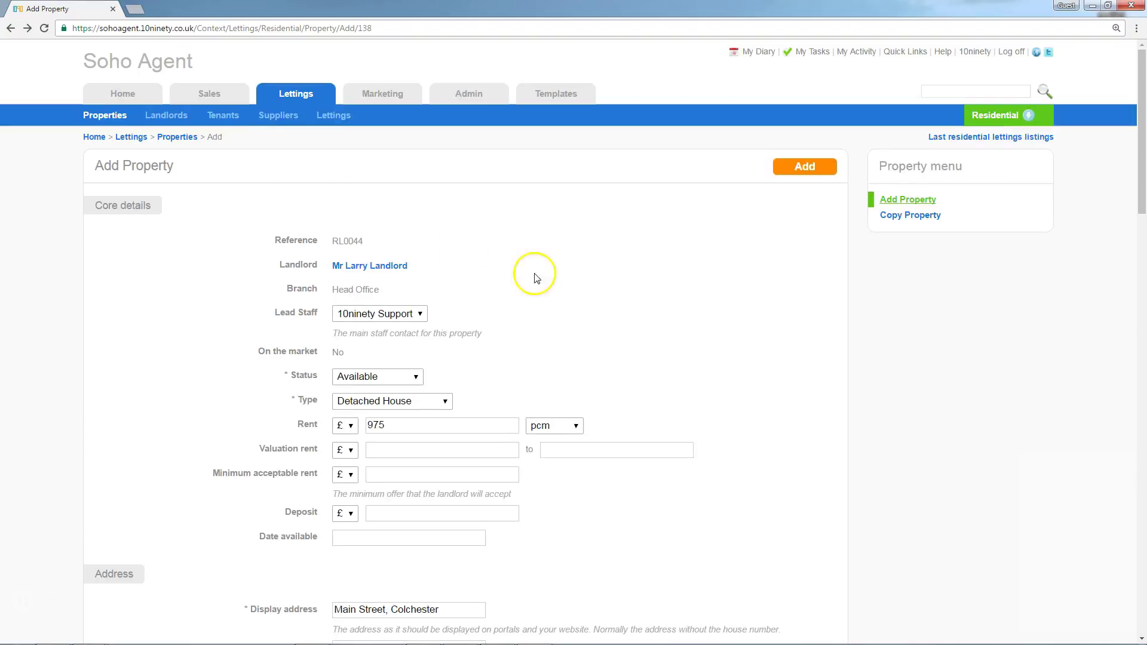
- Visit the Home dashboard and its Alerts page
left_click(118, 94)
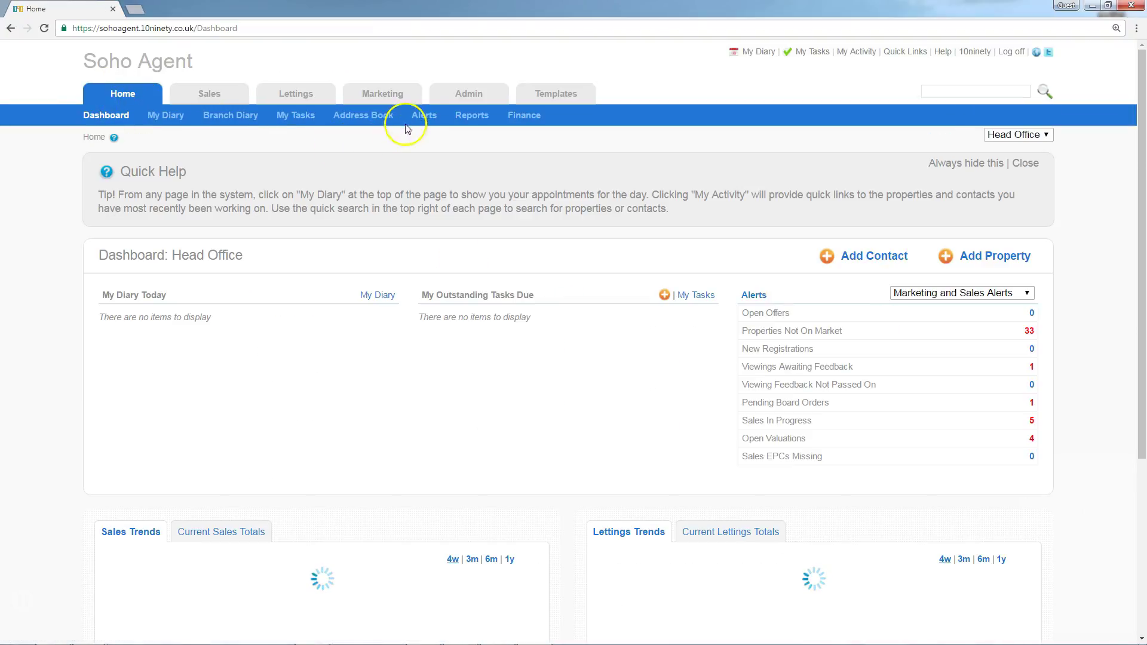
left_click(425, 115)
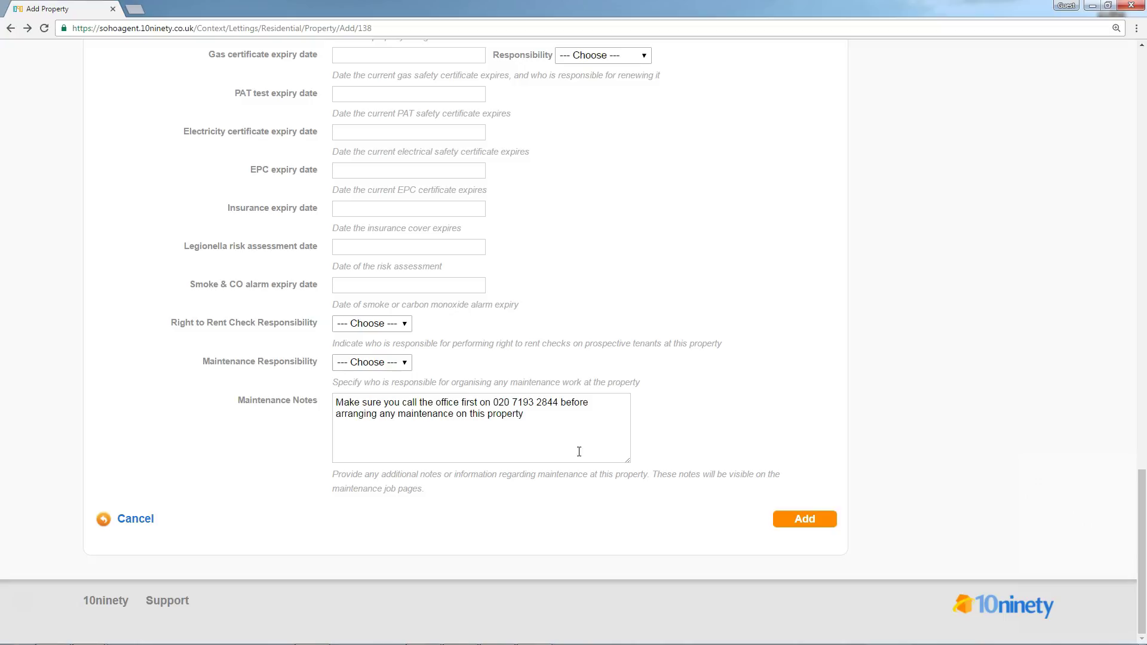
- Submit the completed form with the orange Add button
left_click(489, 496)
left_click(805, 520)
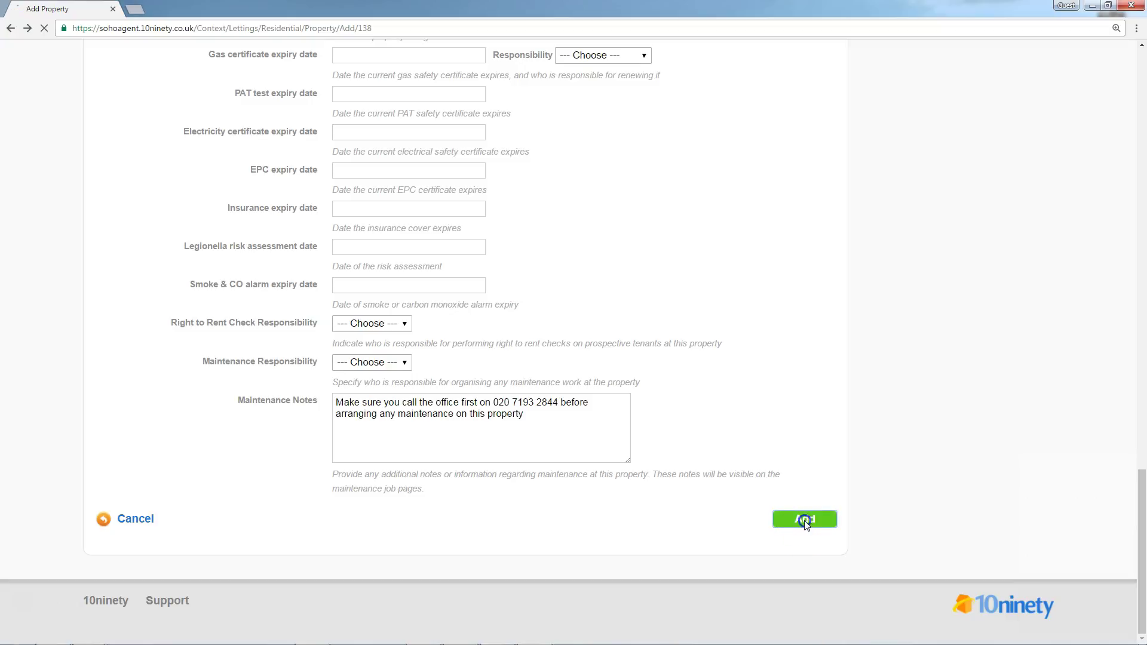